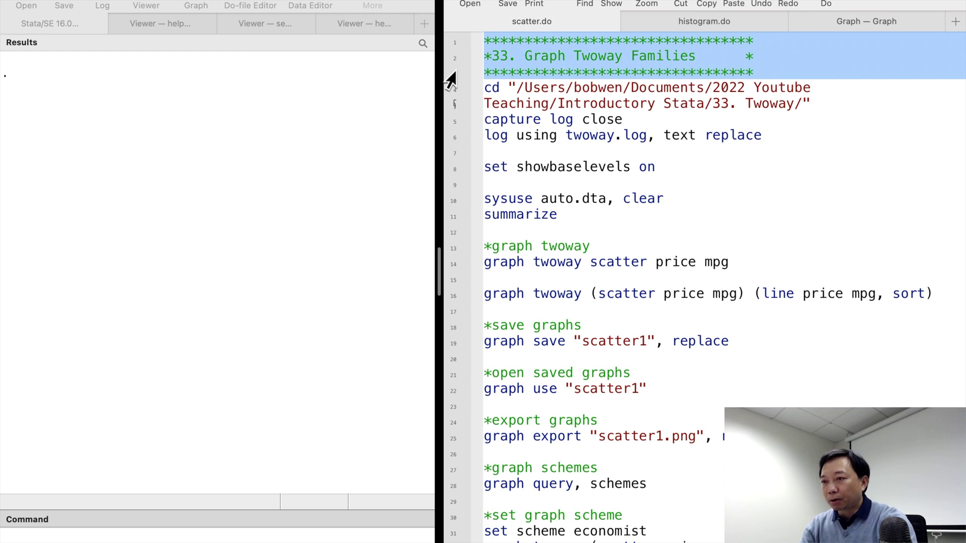
# Run lines 1–11 of scatter.do to load the 1978 auto data and show its summary statistics
pyautogui.moveTo(451, 78)
pyautogui.mouseDown()
pyautogui.moveTo(462, 167)
pyautogui.moveTo(455, 218)
pyautogui.mouseUp()
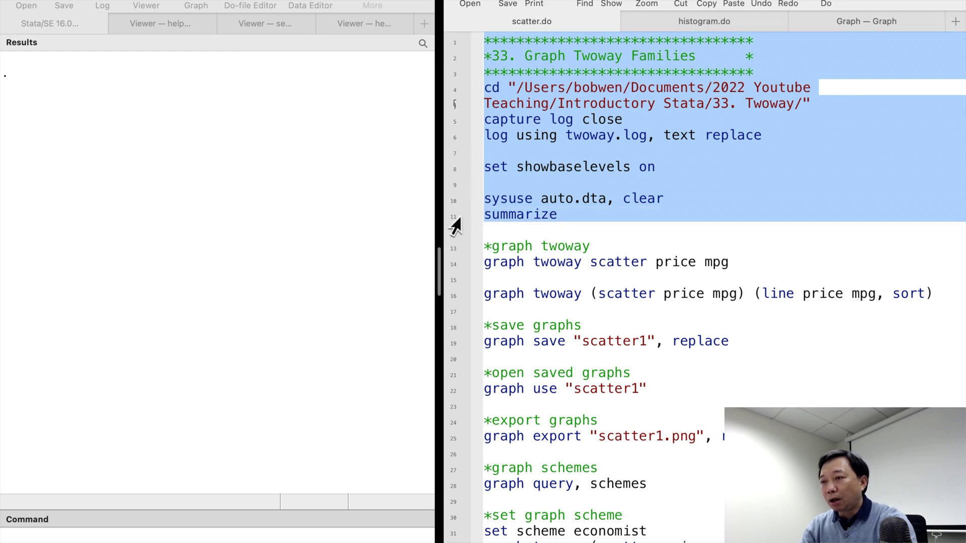
pyautogui.press('super+shift+d')
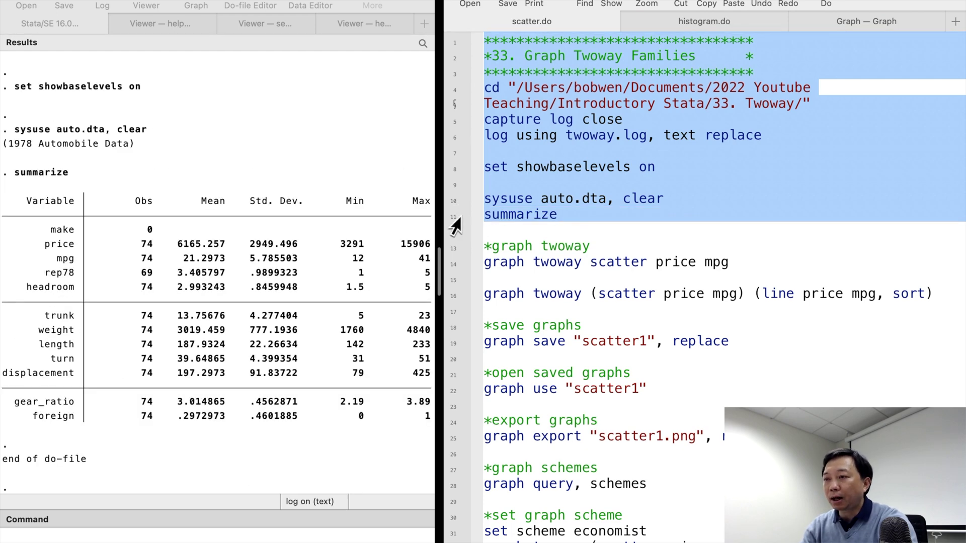
pyautogui.click(449, 250)
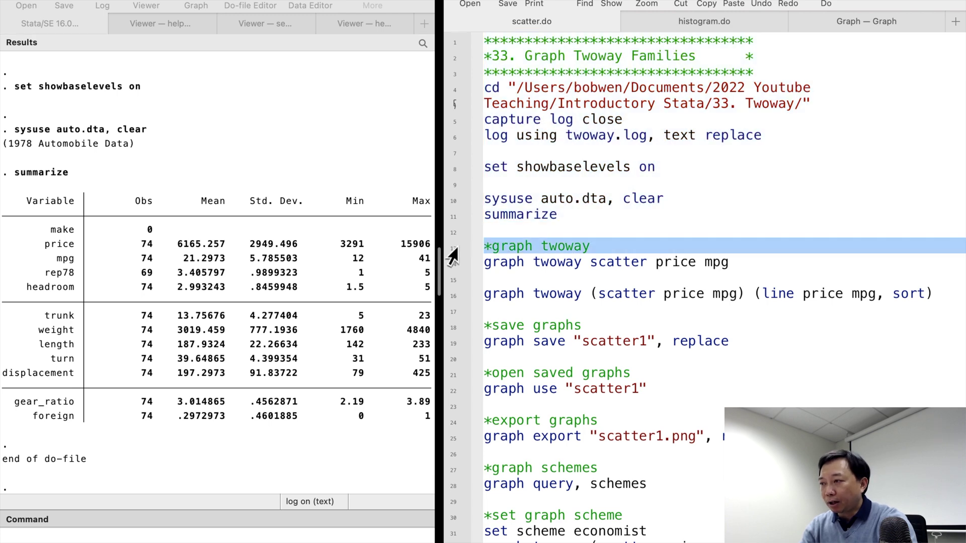
pyautogui.click(447, 263)
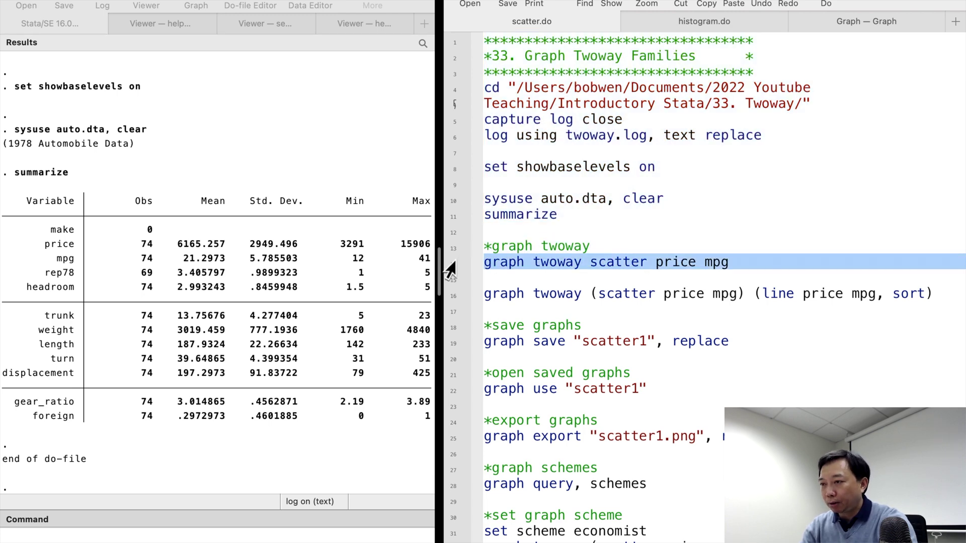
# Run line 14 to draw the twoway scatter of price against mpg
pyautogui.press('super+shift+d')
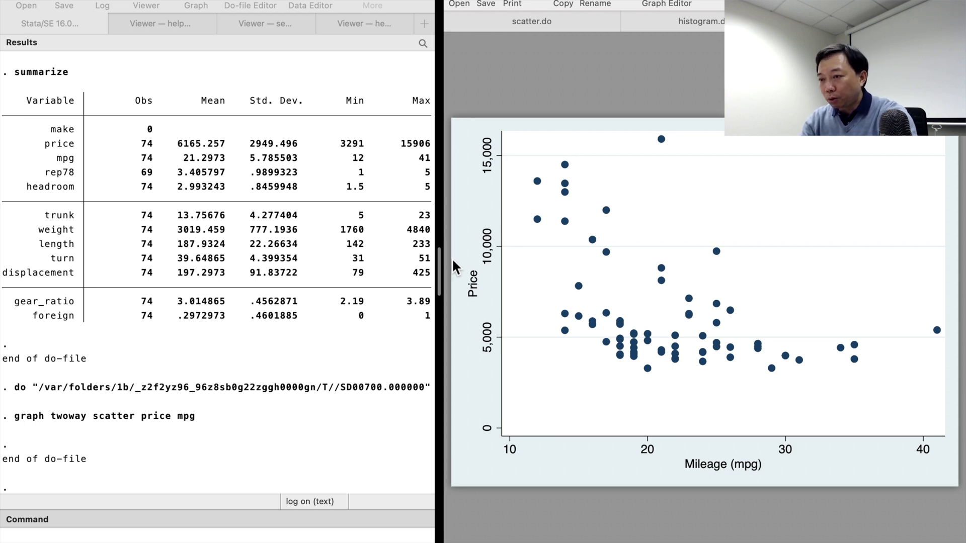
pyautogui.click(523, 23)
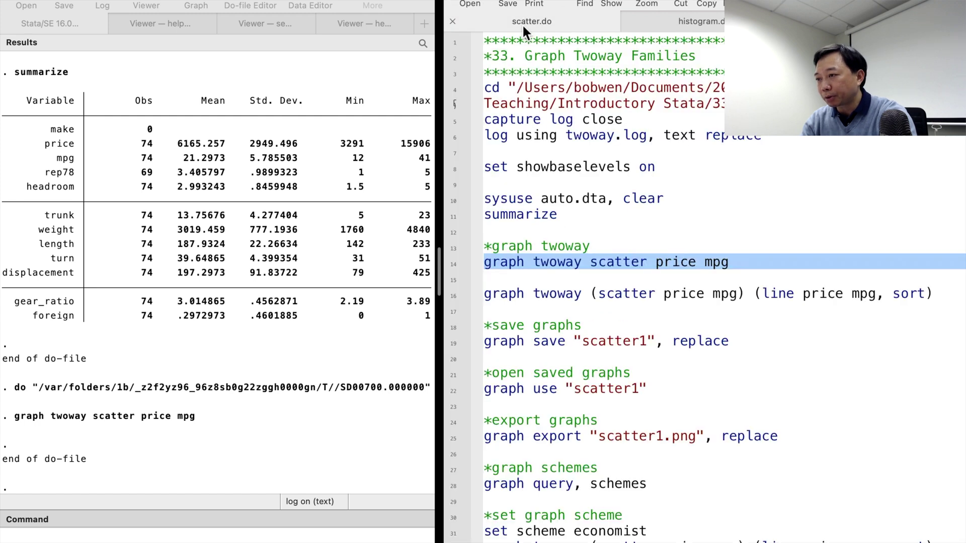
pyautogui.click(449, 299)
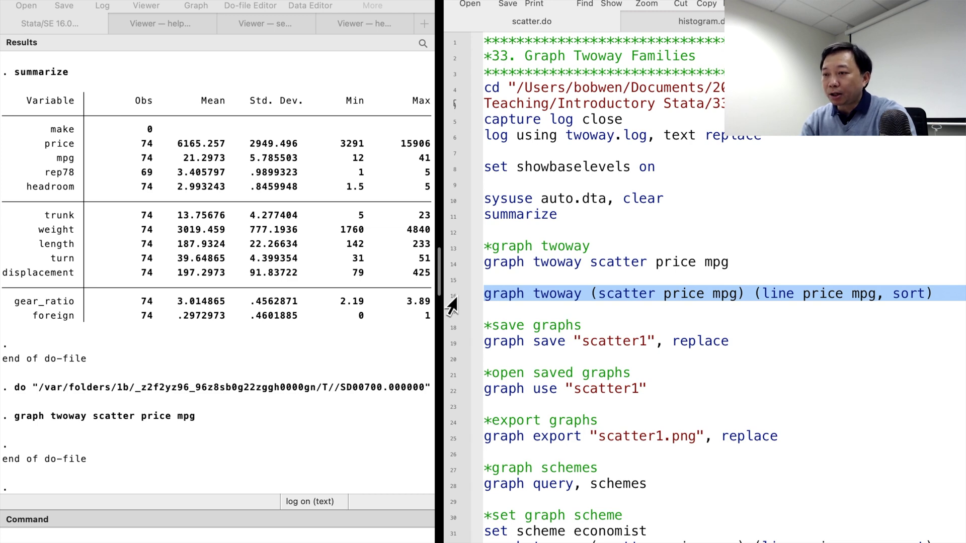
pyautogui.press('super+shift+d')
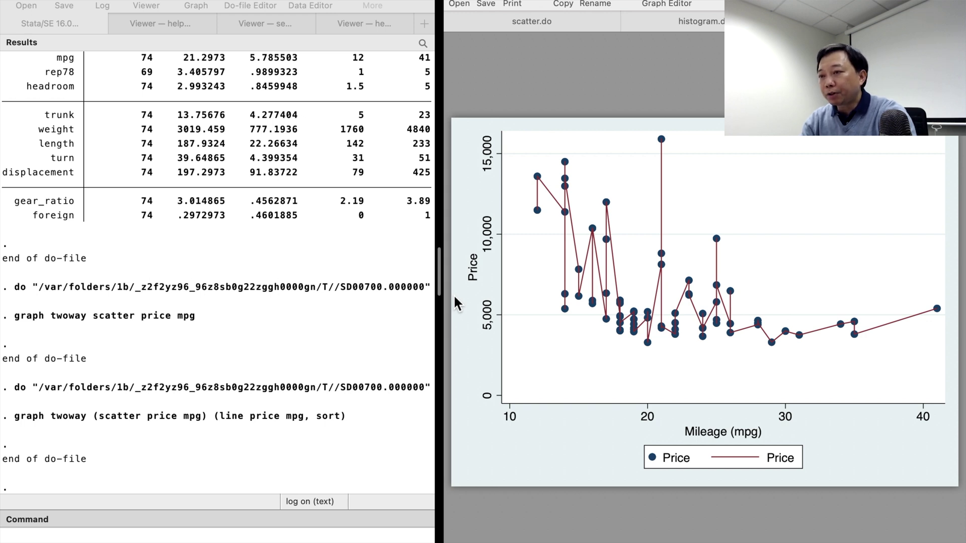
# View the overlaid price-versus-mpg scatter and sorted line, then return to scatter.do
pyautogui.click(518, 16)
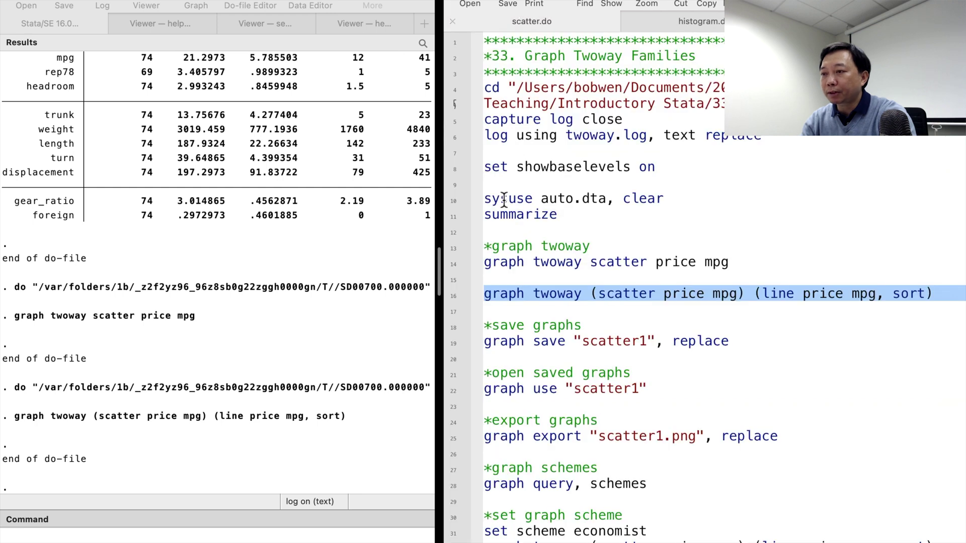
pyautogui.scroll(-1, 477, 294)
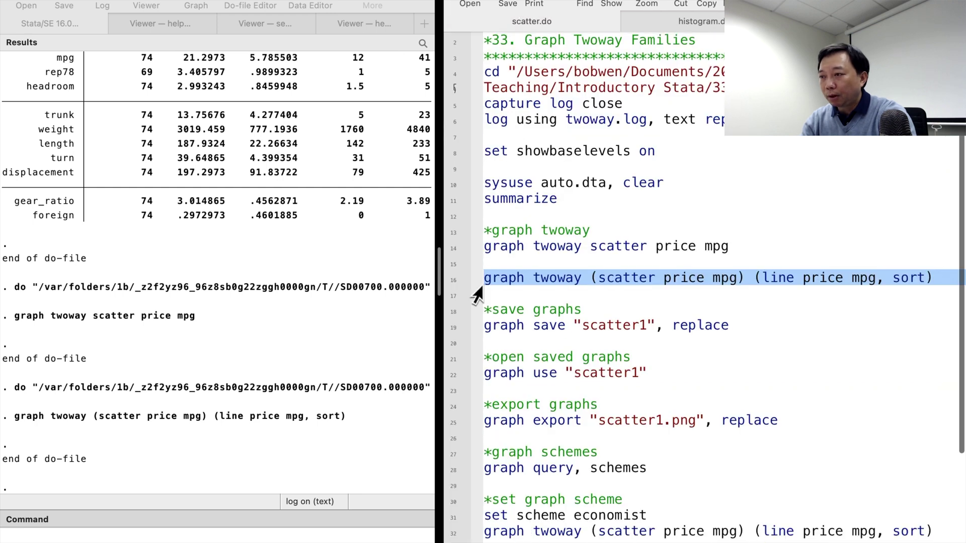
pyautogui.click(454, 313)
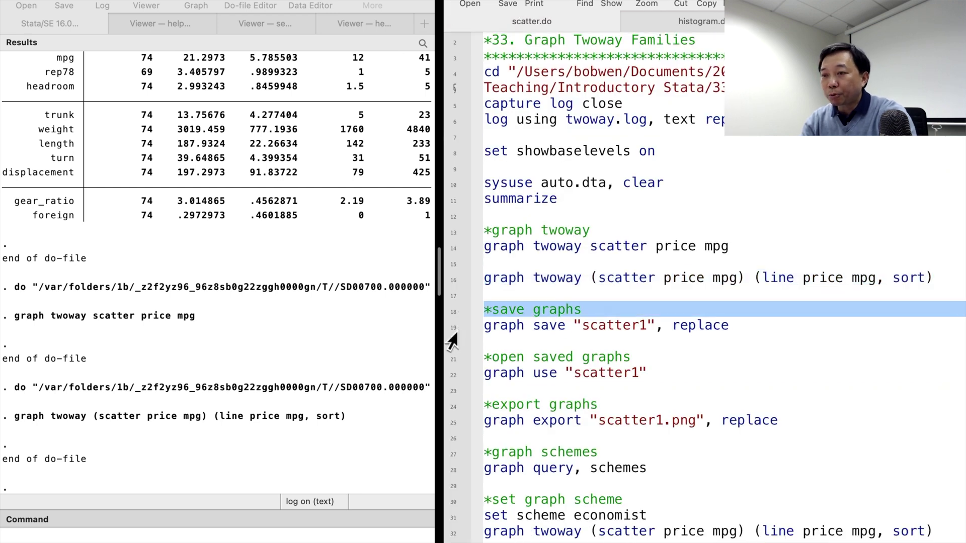
# Save the overlaid graph as scatter1.gph
pyautogui.click(451, 334)
pyautogui.press('super+shift+d')
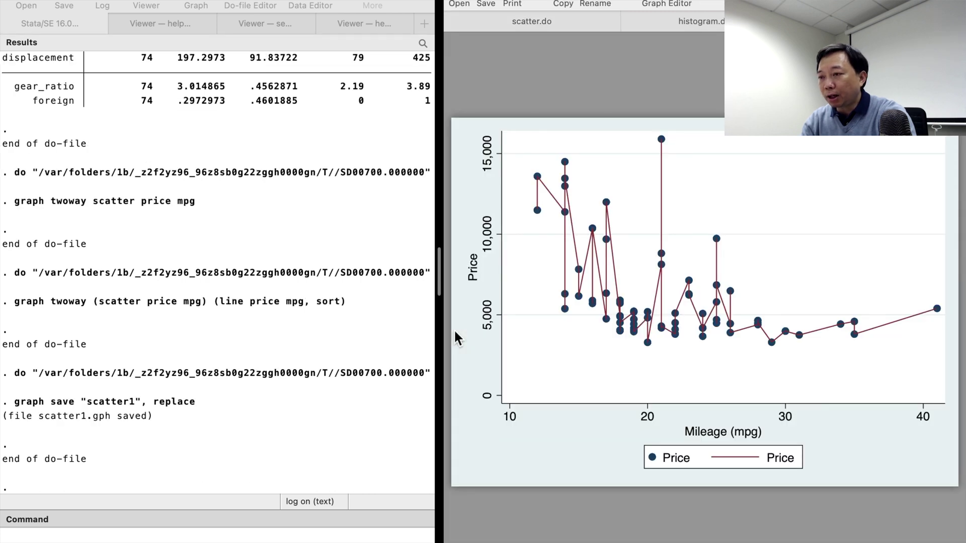
pyautogui.moveTo(531, 22)
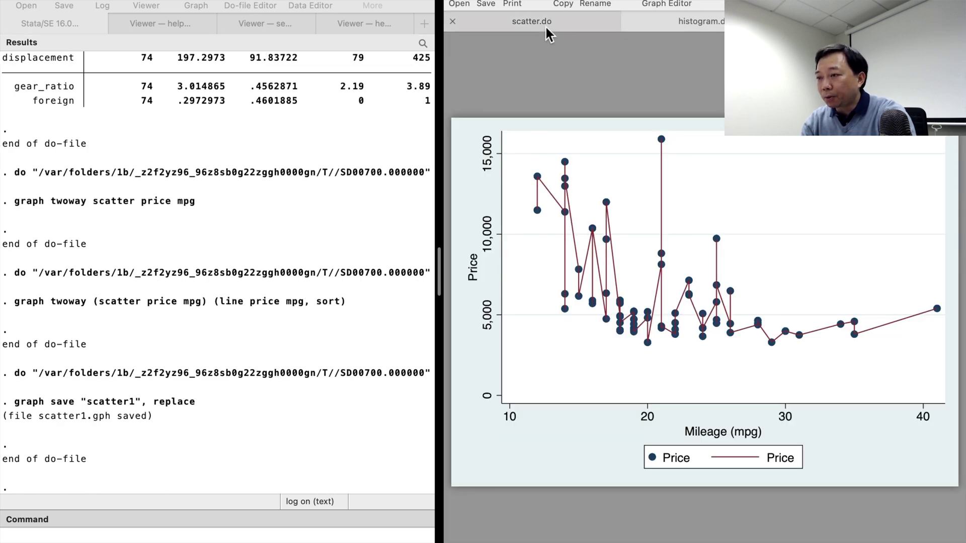
pyautogui.click(545, 25)
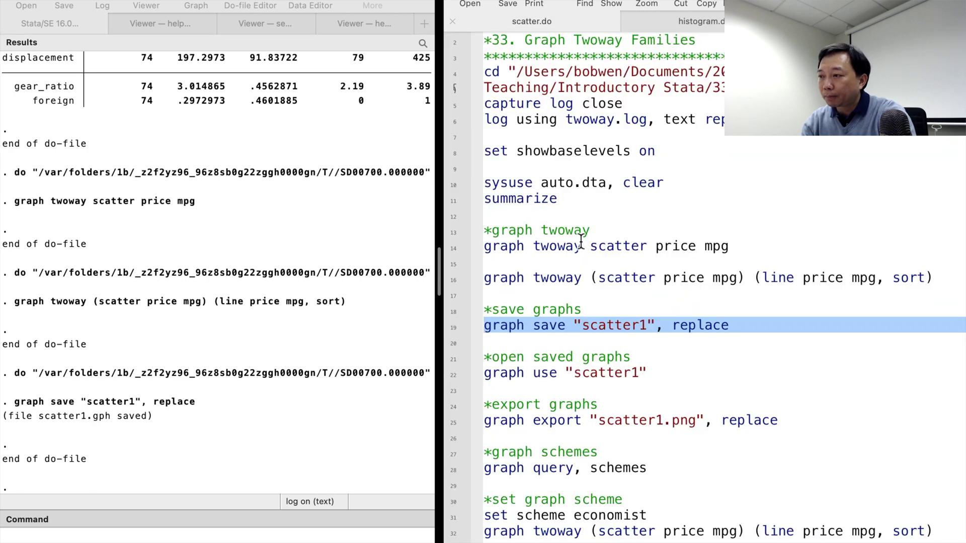
# Reopen the graph from scatter1.gph with graph use
pyautogui.click(451, 359)
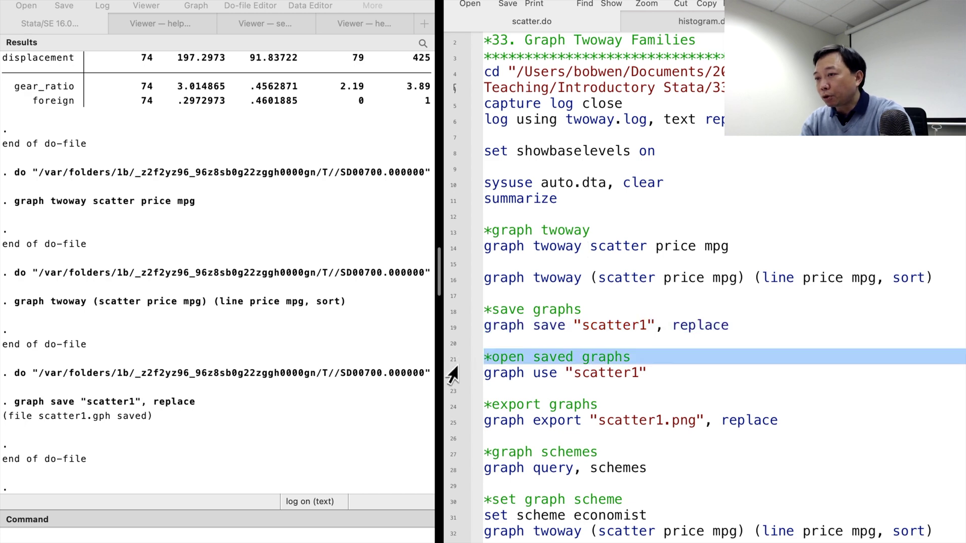
pyautogui.click(447, 377)
pyautogui.press('super+shift+d')
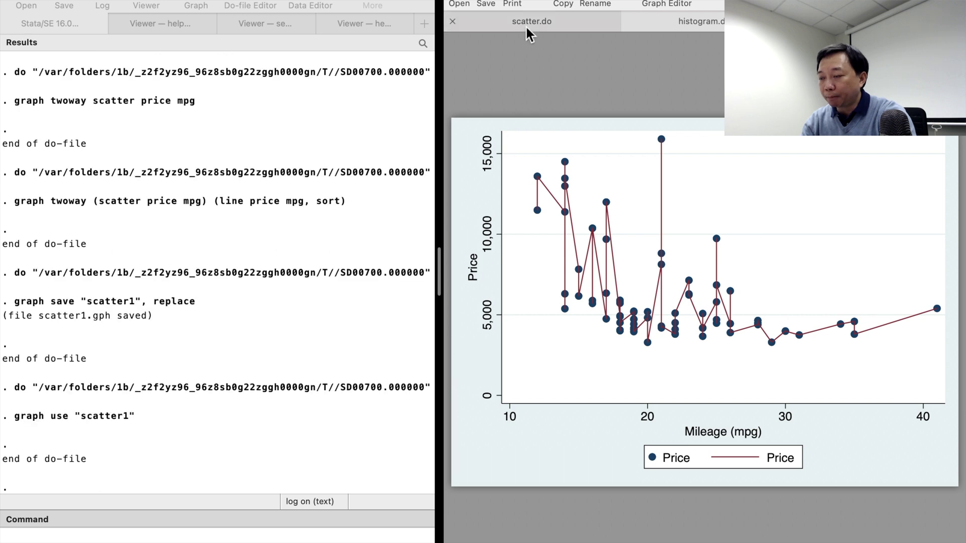
pyautogui.click(526, 27)
pyautogui.scroll(-3, 510, 257)
pyautogui.scroll(-1, 509, 257)
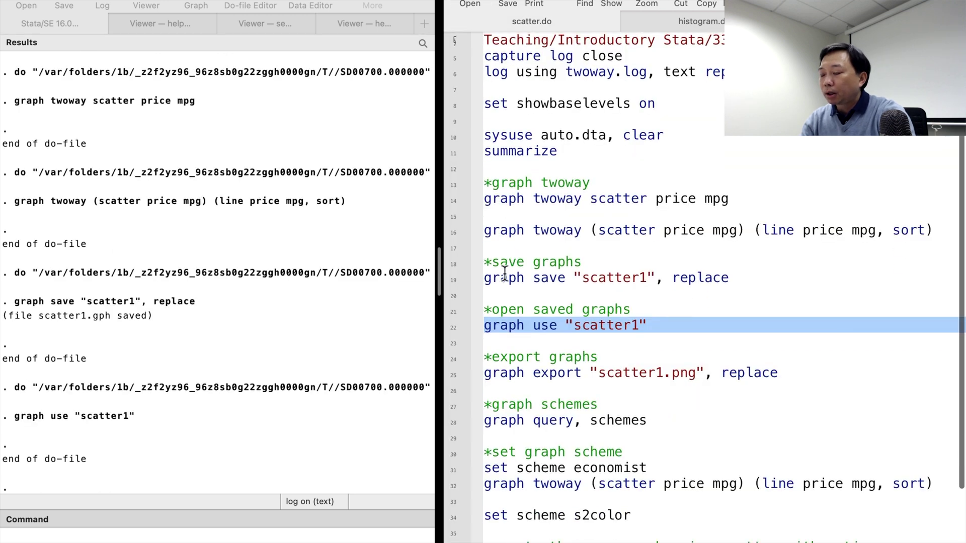
# Export the current graph to scatter1.png, replacing any existing file
pyautogui.click(452, 358)
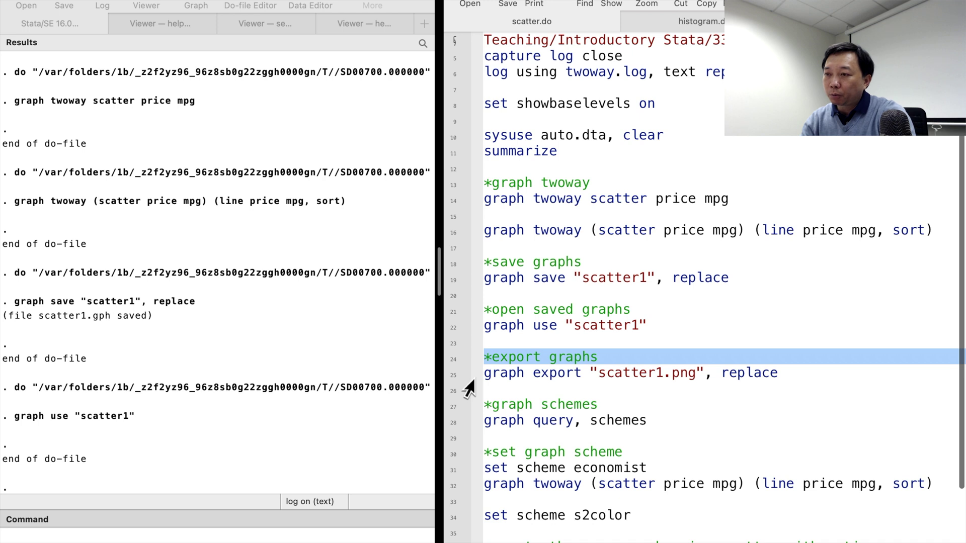
pyautogui.click(450, 380)
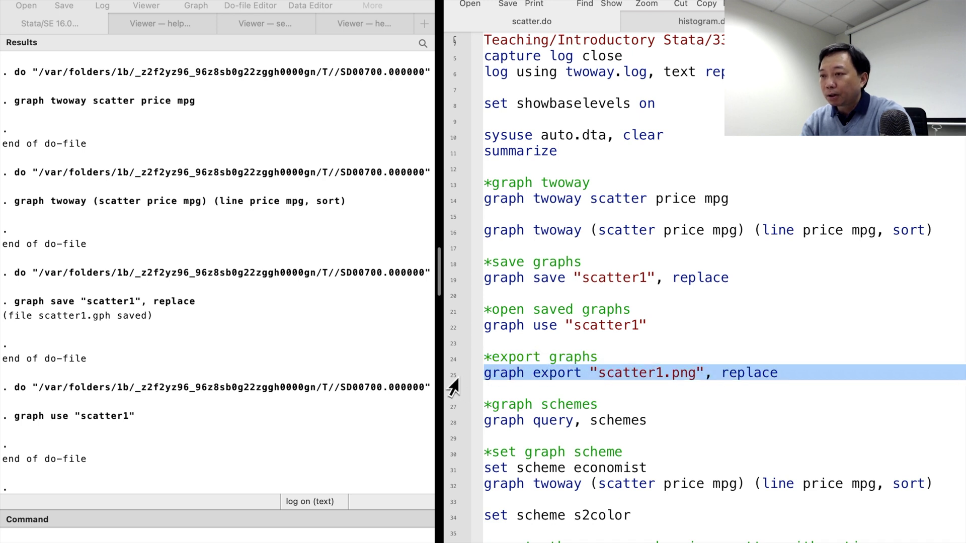
pyautogui.press('super+shift+d')
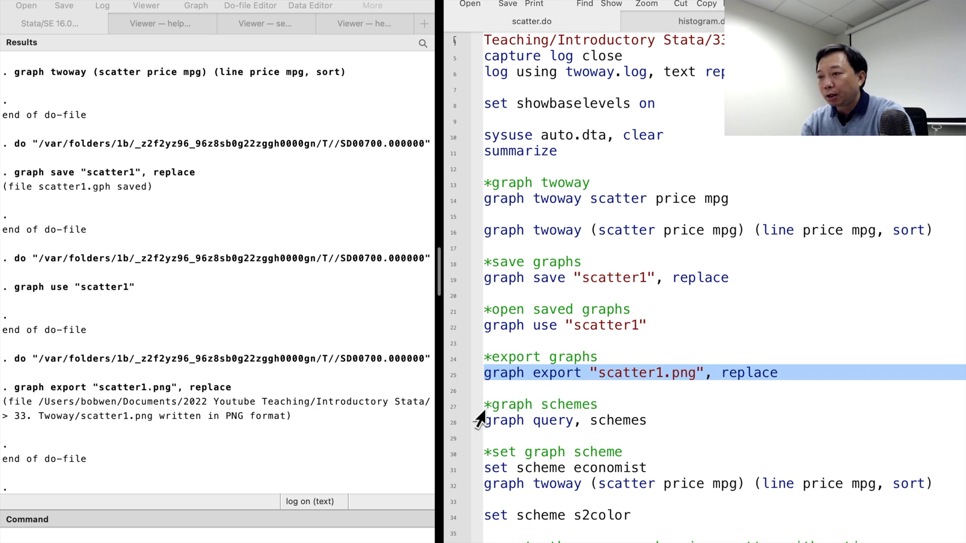
pyautogui.click(448, 408)
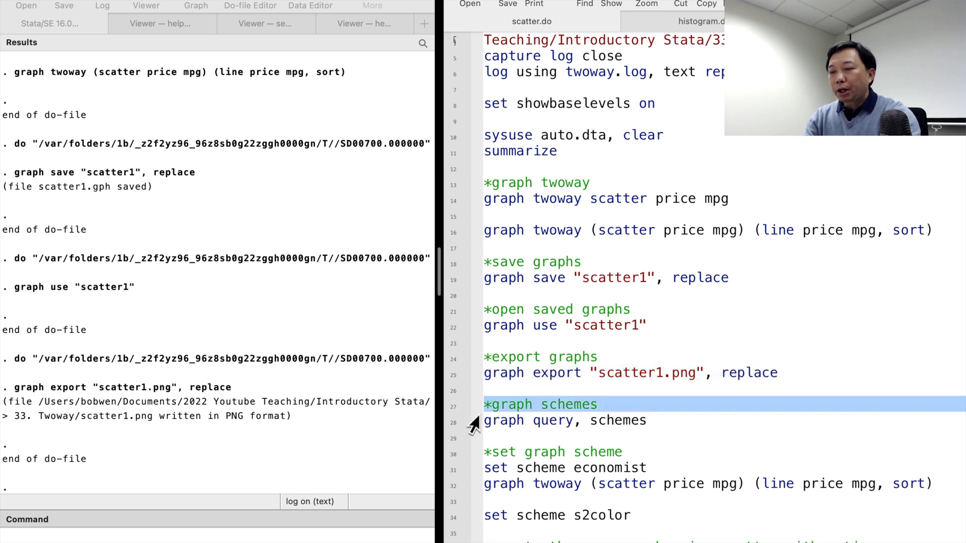
pyautogui.scroll(-1, 521, 417)
pyautogui.scroll(-2, 520, 416)
pyautogui.scroll(-1, 521, 416)
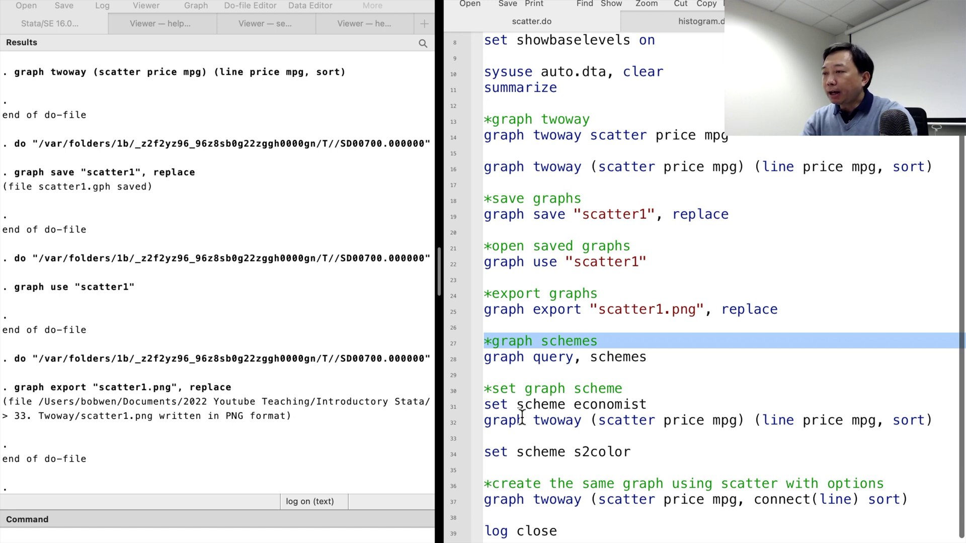
pyautogui.scroll(-1, 520, 416)
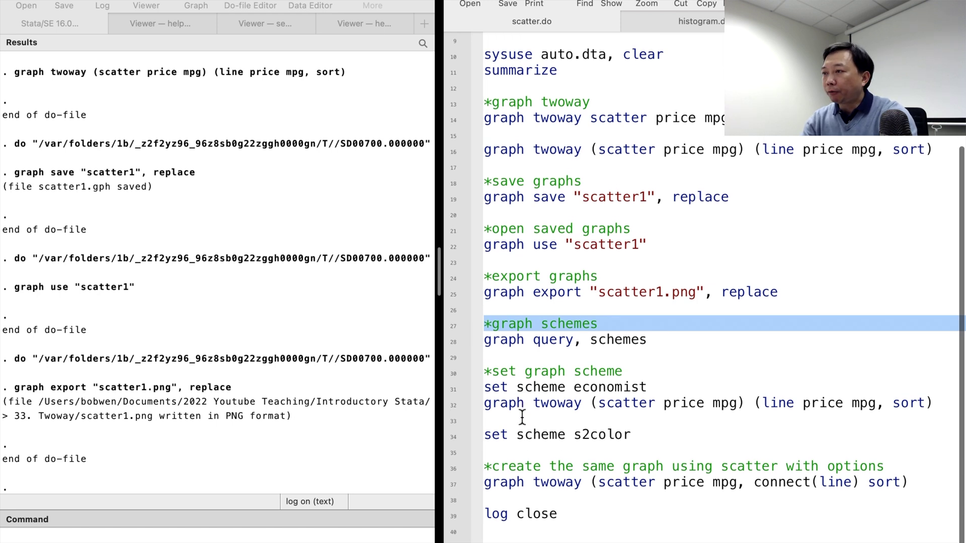
# Query the available graph schemes and look up the scheme_economist help entry
pyautogui.click(447, 346)
pyautogui.press('super+shift+d')
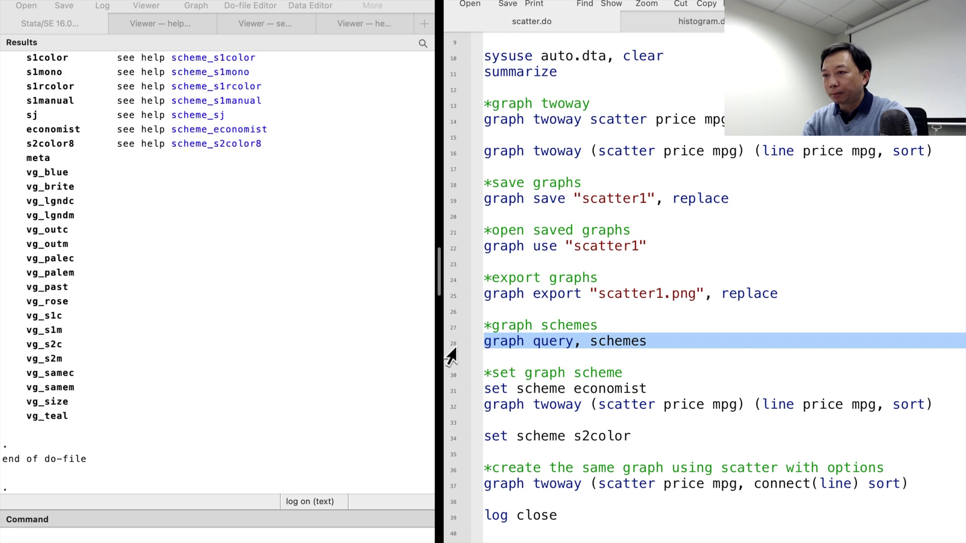
pyautogui.scroll(3, 279, 303)
pyautogui.scroll(2, 275, 298)
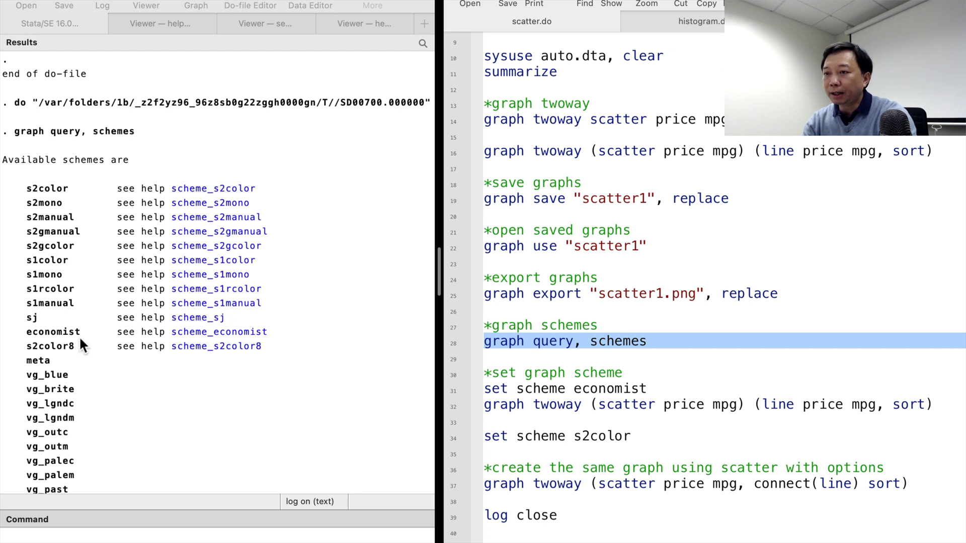
pyautogui.click(202, 333)
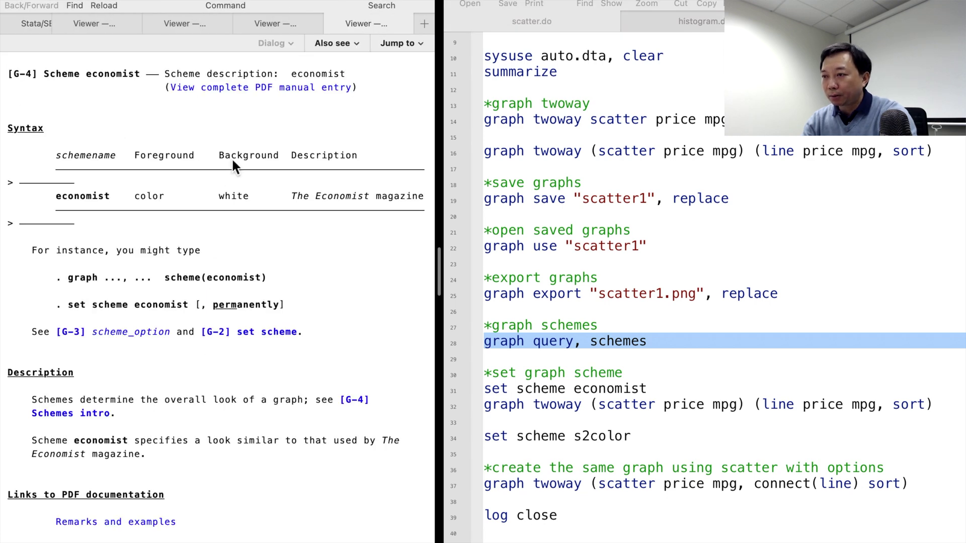
pyautogui.click(28, 24)
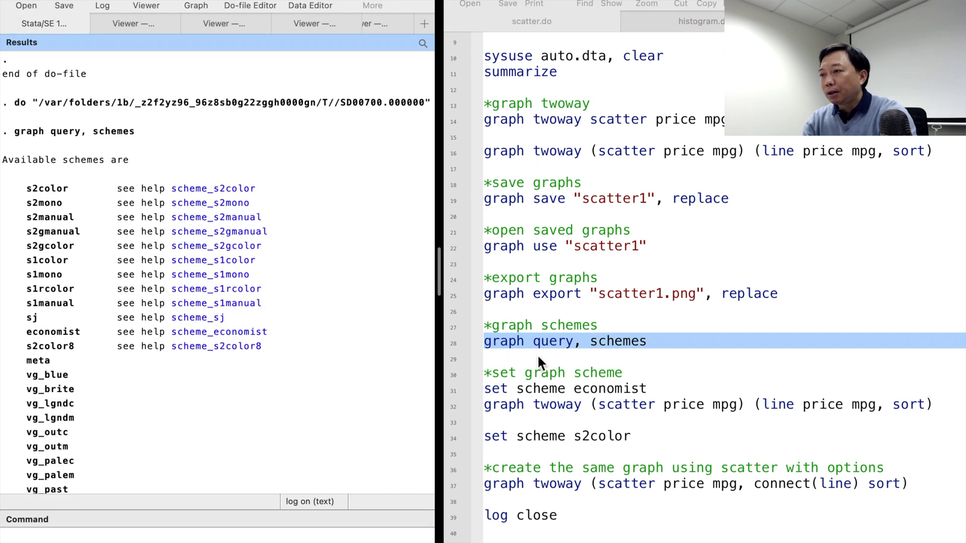
# Set the graph scheme to economist
pyautogui.click(444, 375)
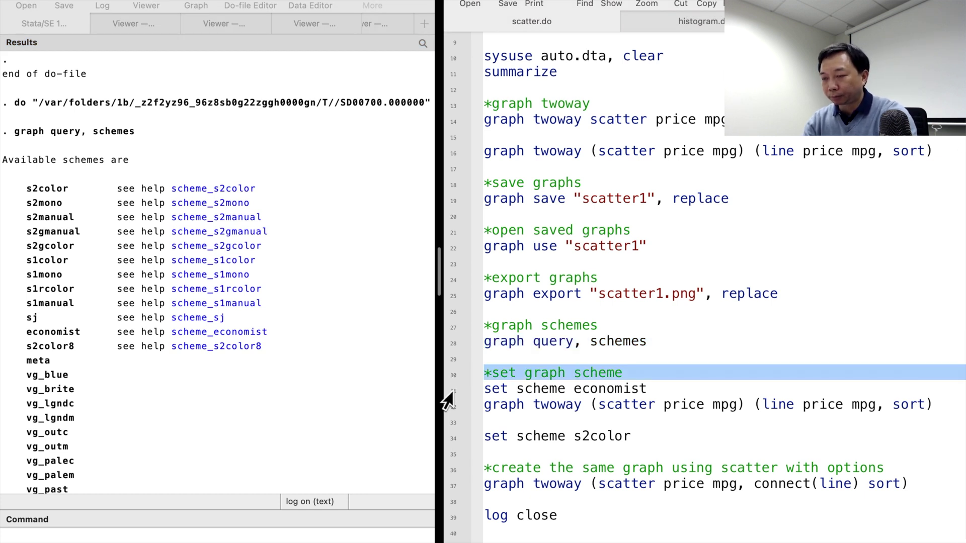
pyautogui.click(447, 390)
pyautogui.press('super+shift+d')
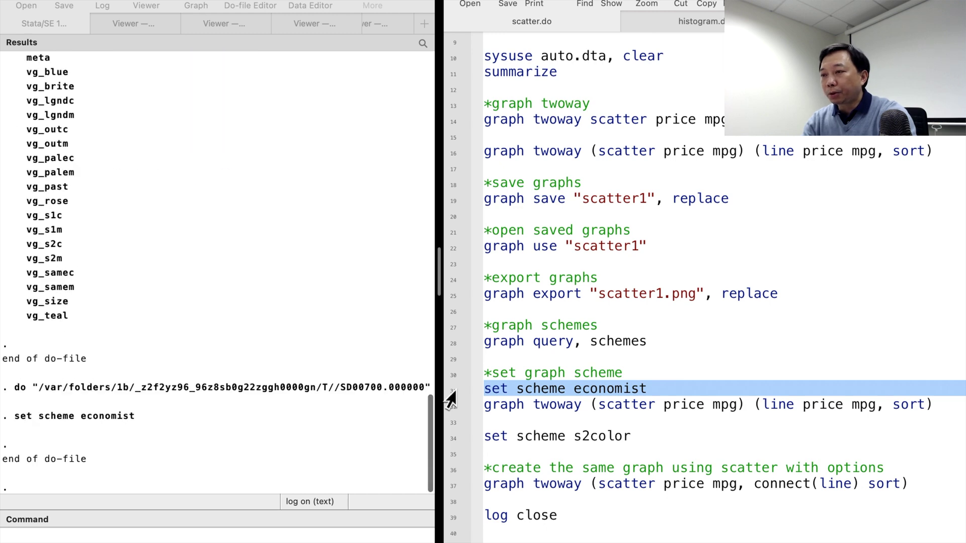
# Redraw the scatter of price against mpg with its sorted line overlay
pyautogui.click(447, 408)
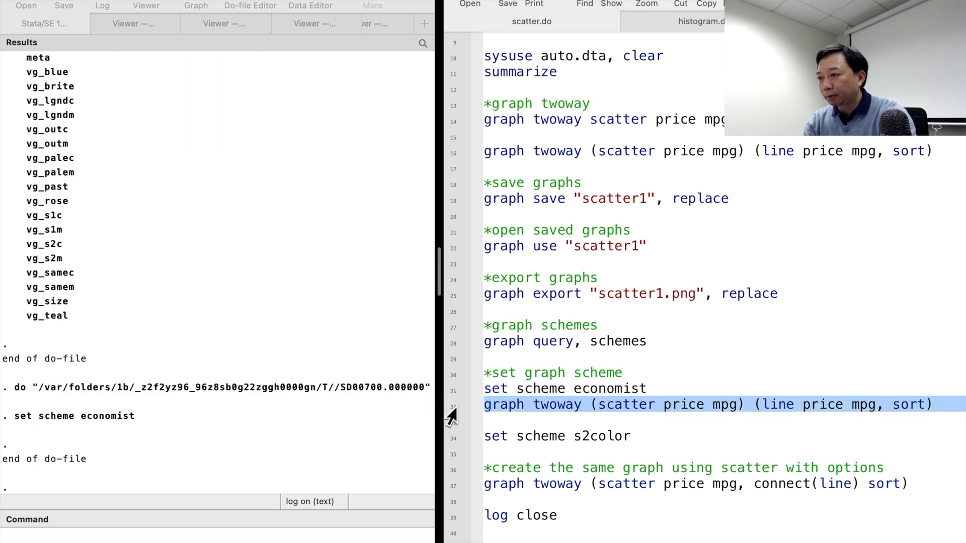
pyautogui.press('super+shift+d')
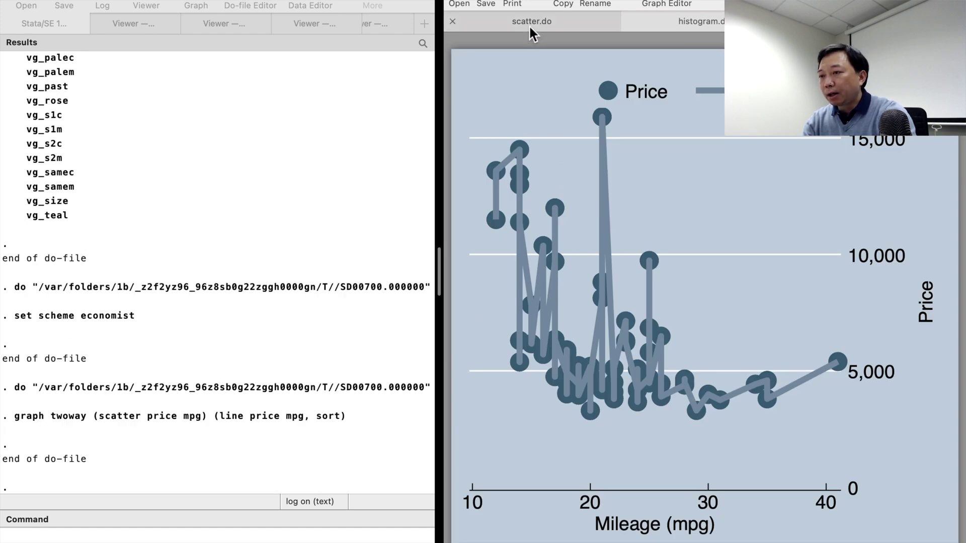
pyautogui.moveTo(531, 22)
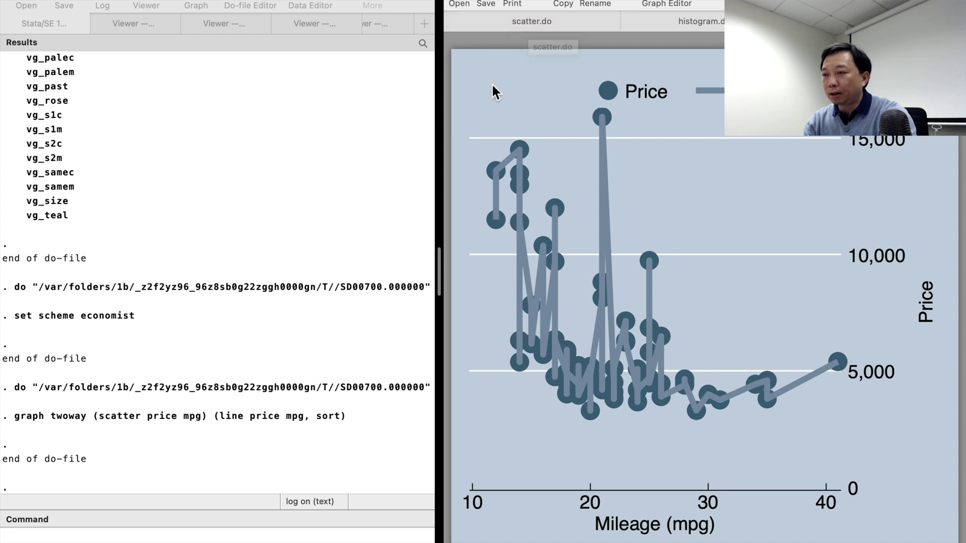
pyautogui.click(511, 24)
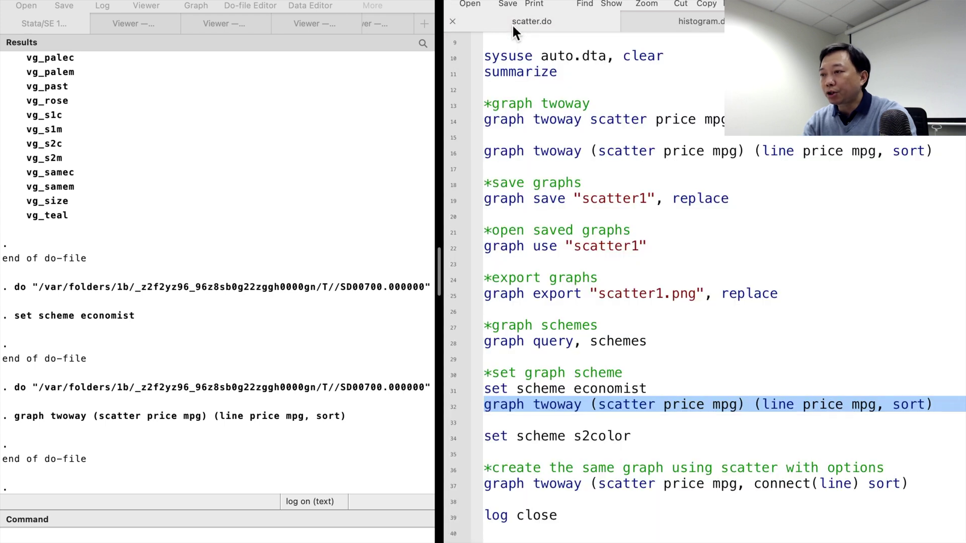
pyautogui.click(449, 440)
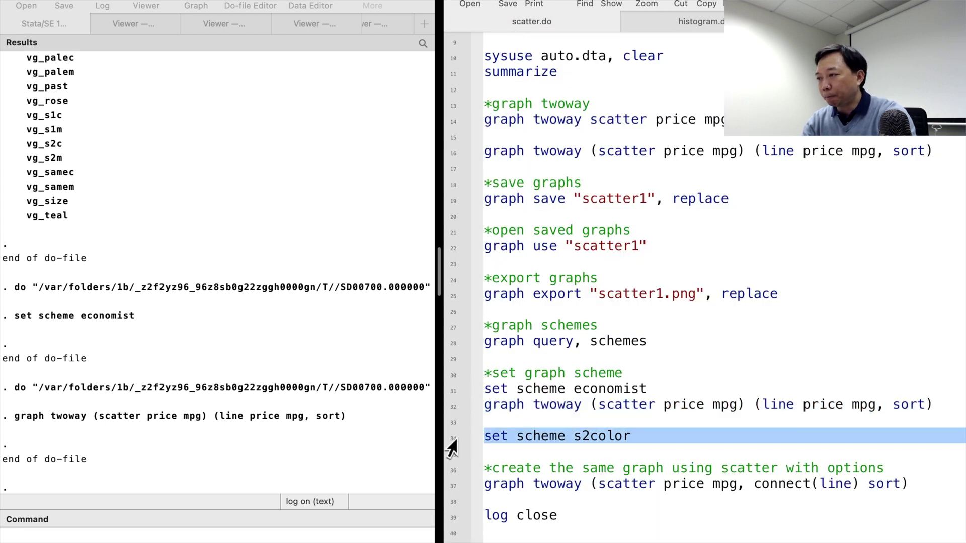
# Switch the graph scheme back to s2color with line 34
pyautogui.press('super+shift+d')
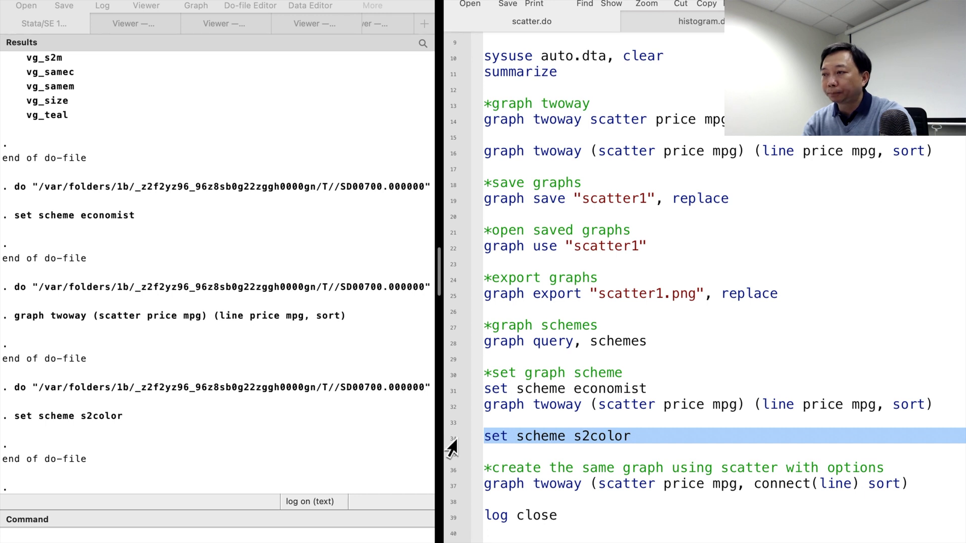
pyautogui.click(448, 471)
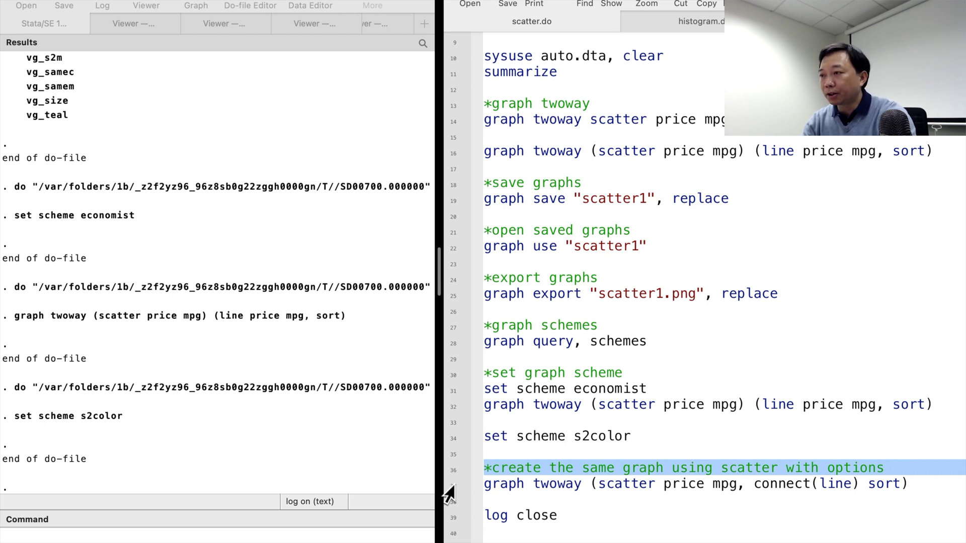
# Plot price against mpg as one scatter with connect(line) sort, then close twoway.log
pyautogui.click(445, 488)
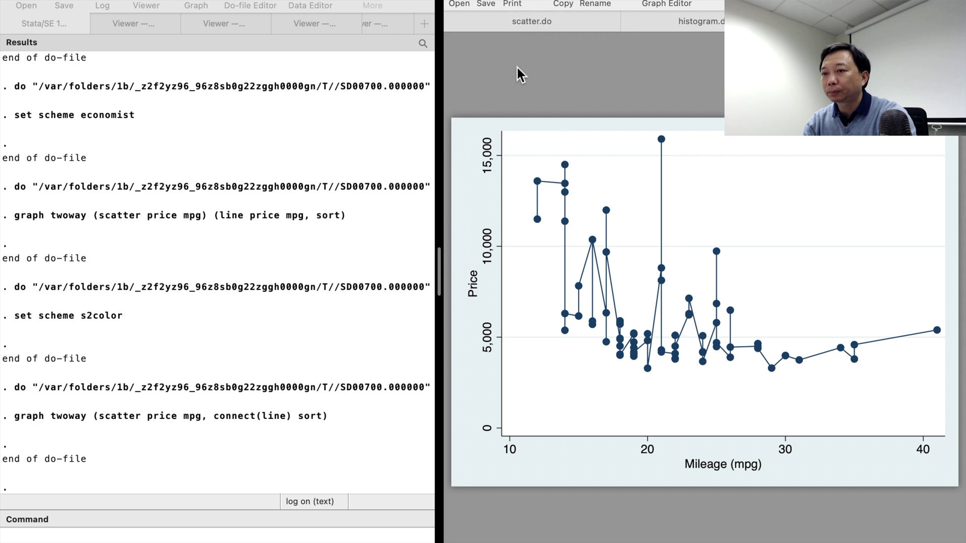
pyautogui.click(521, 24)
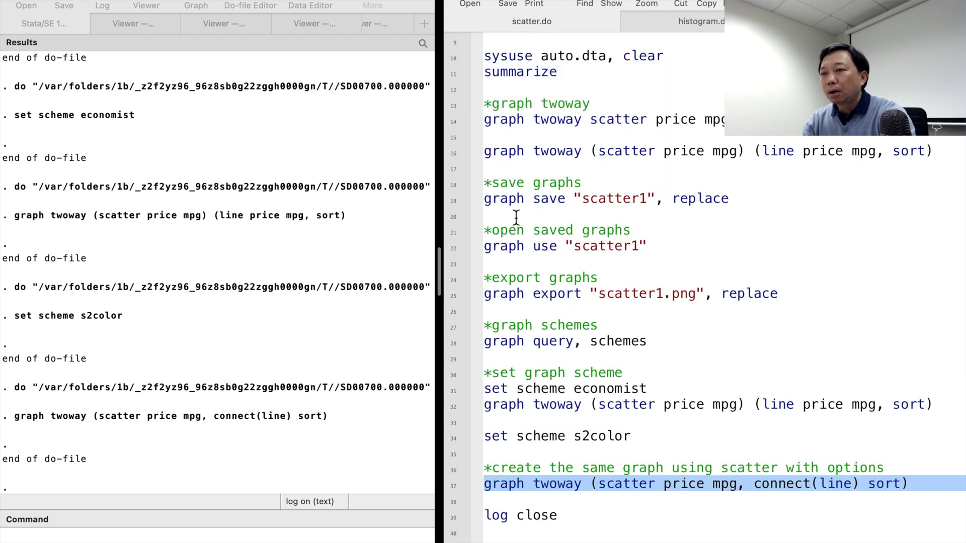
pyautogui.click(448, 517)
pyautogui.press('super+shift+d')
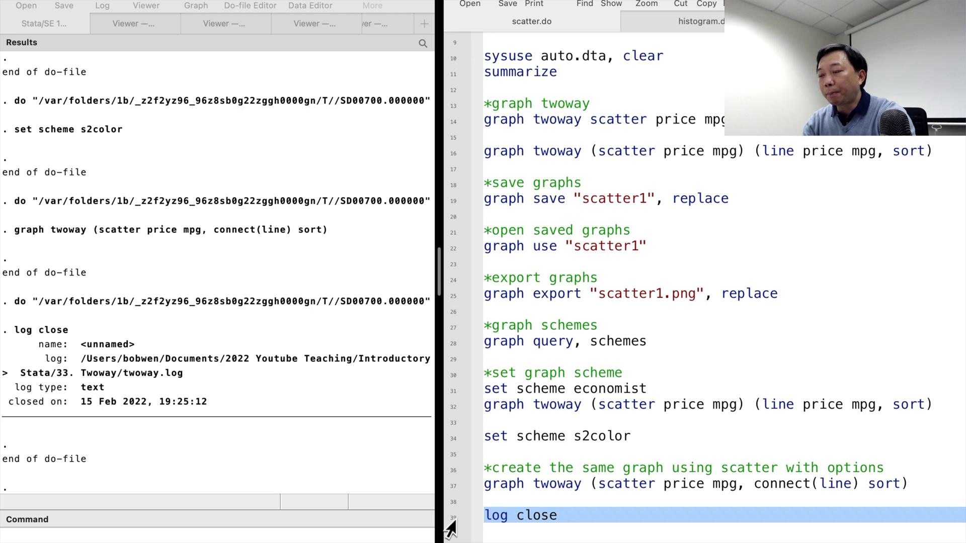